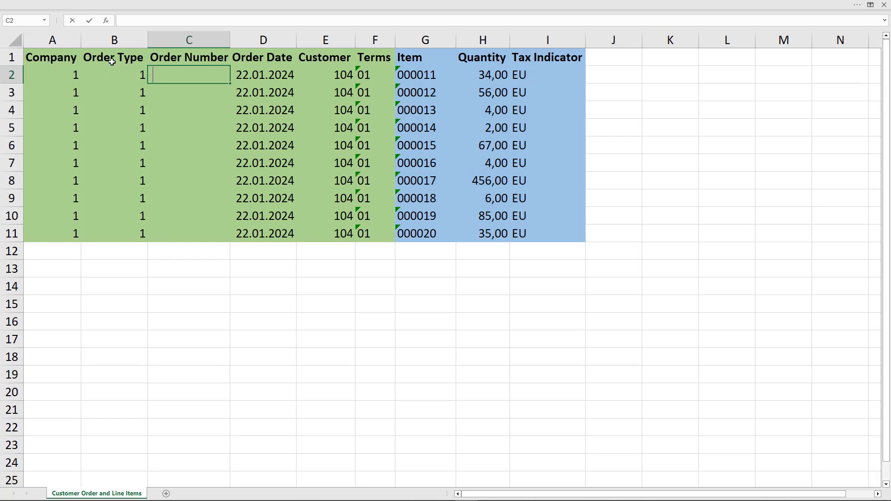
# Highlight the Order Type and Order Number columns (B and C) in the Excel sheet.
pyautogui.click(112, 62)
pyautogui.keyDown('shift'); pyautogui.click(114, 240); pyautogui.keyUp('shift')
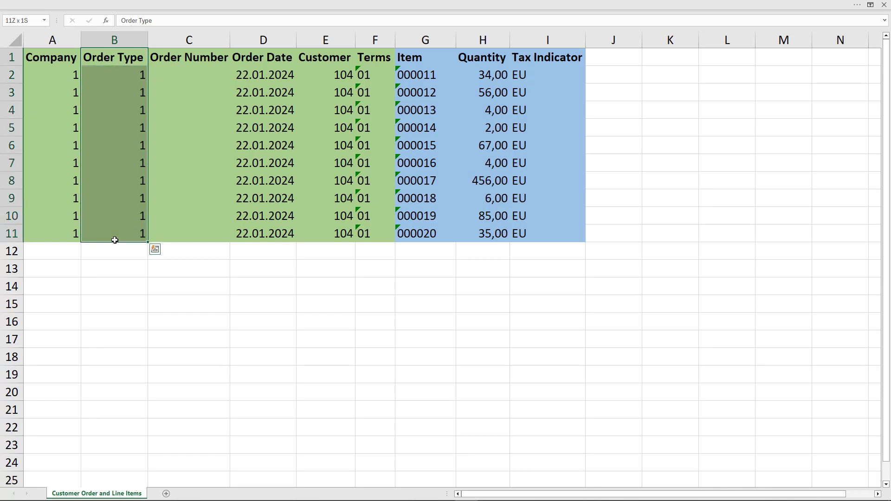
pyautogui.click(97, 341)
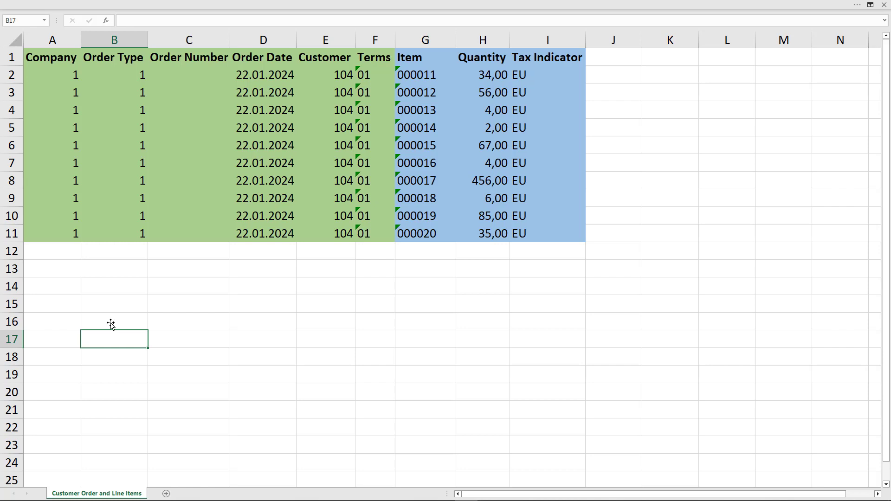
pyautogui.click(204, 57)
pyautogui.keyDown('shift'); pyautogui.click(200, 239); pyautogui.keyUp('shift')
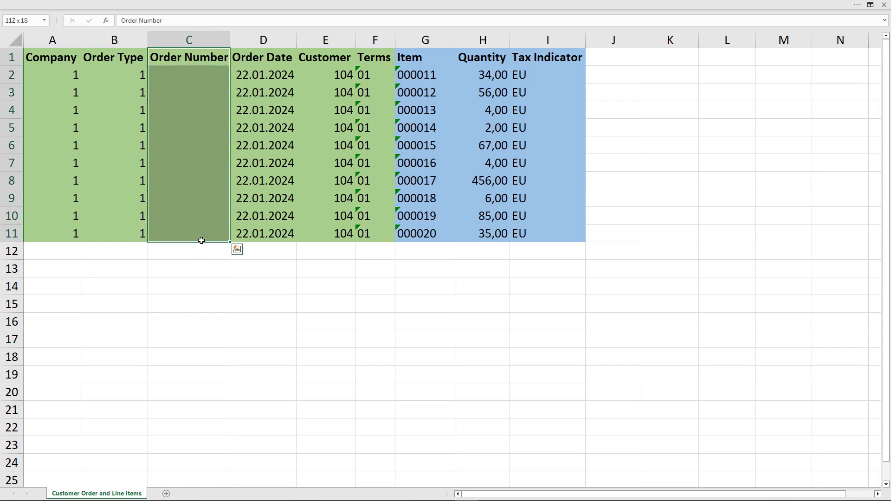
pyautogui.click(193, 268)
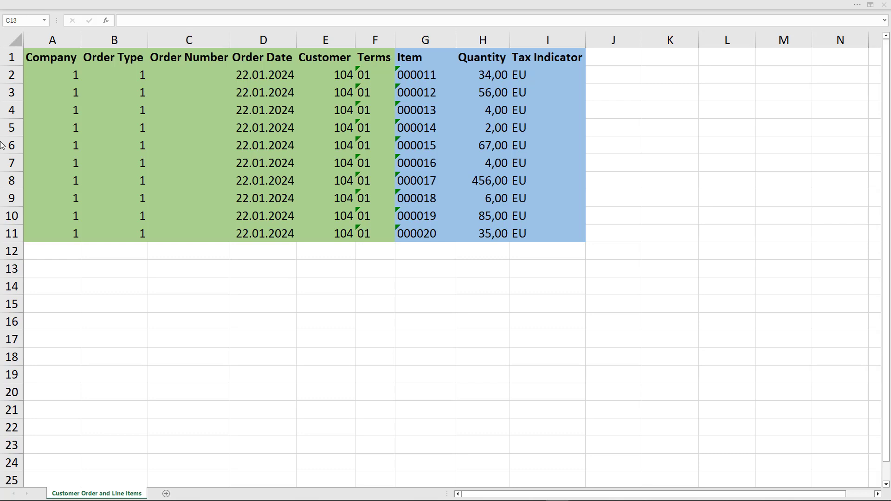
# Highlight the green header block A1:F11 and blue line-item block G1:I11, then switch to Uploadia.
pyautogui.click(143, 16)
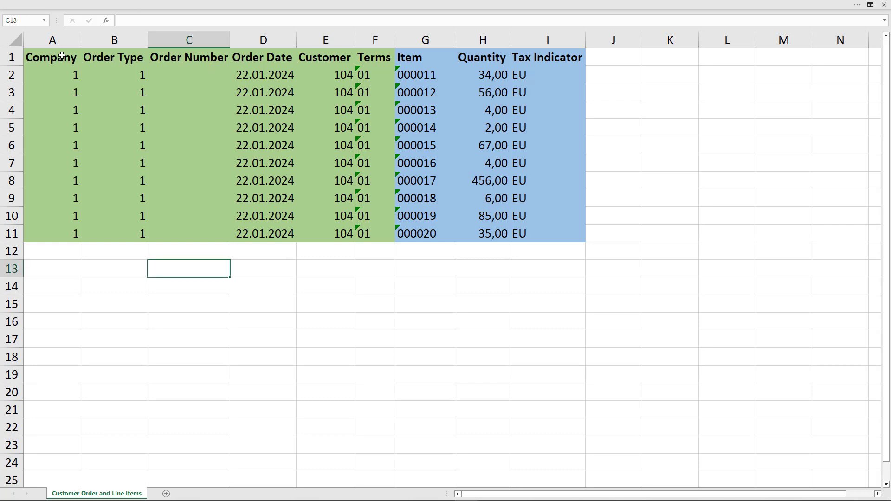
pyautogui.moveTo(59, 57); pyautogui.dragTo(370, 234)
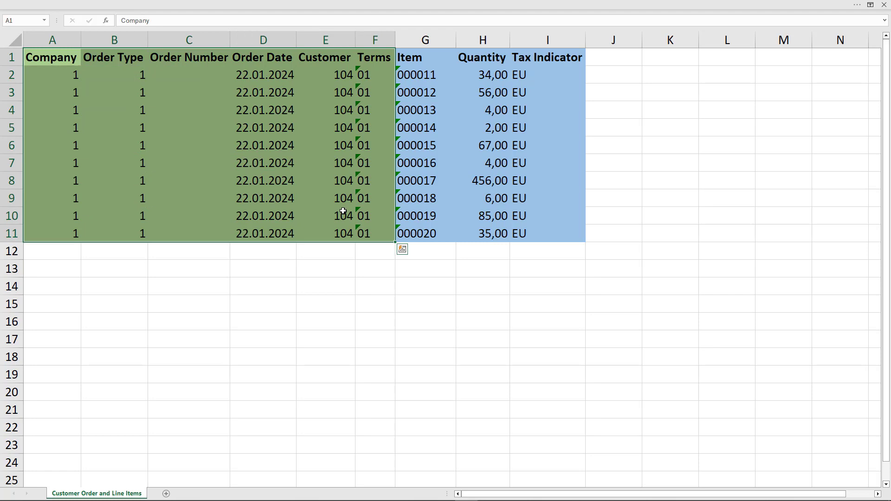
pyautogui.click(319, 278)
pyautogui.click(410, 56)
pyautogui.moveTo(463, 104); pyautogui.dragTo(550, 234)
pyautogui.click(640, 223)
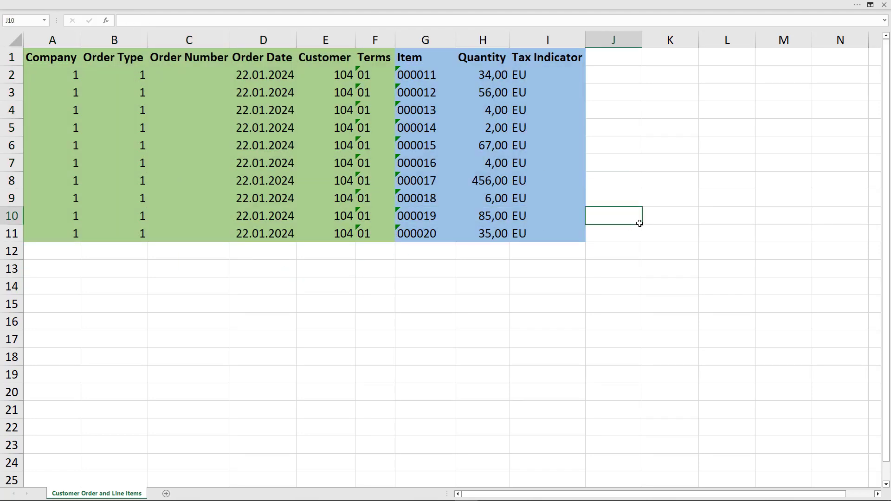
pyautogui.hotkey('alt', 'Tab')
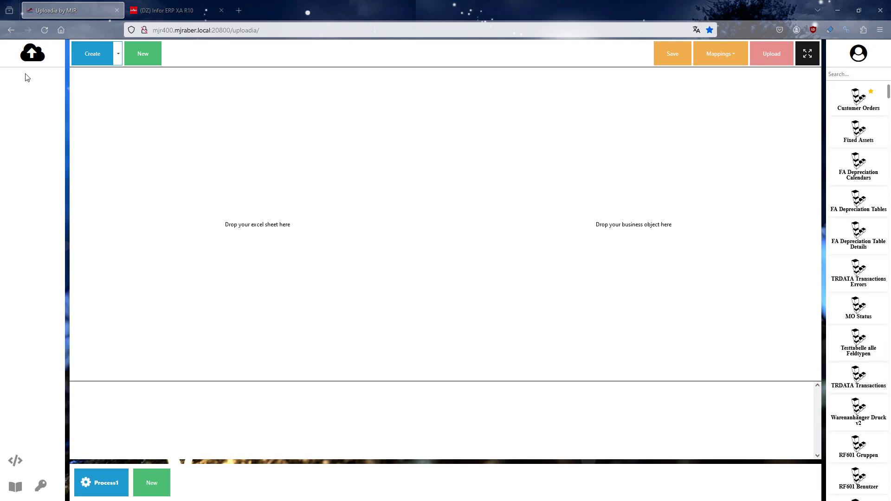
# Load the Customer Order and Line Items workbook and set Customer Orders as the business object.
pyautogui.click(31, 53)
pyautogui.doubleClick(199, 81)
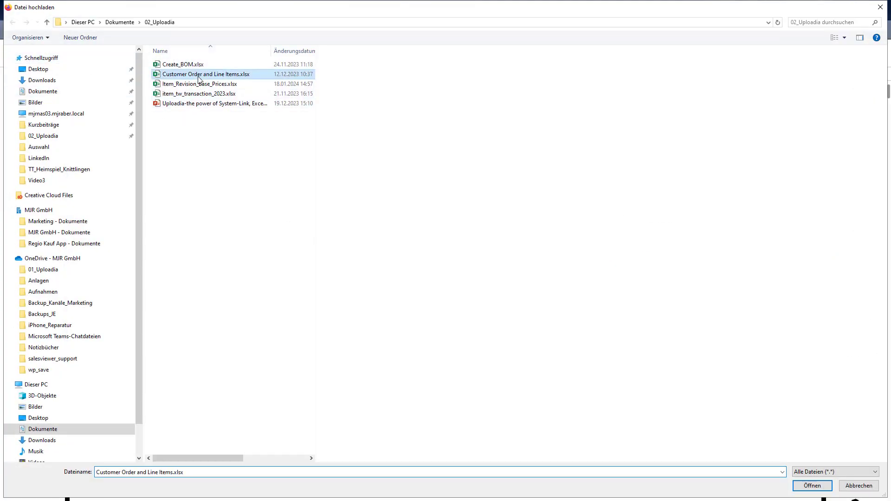
pyautogui.moveTo(32, 89); pyautogui.dragTo(169, 129)
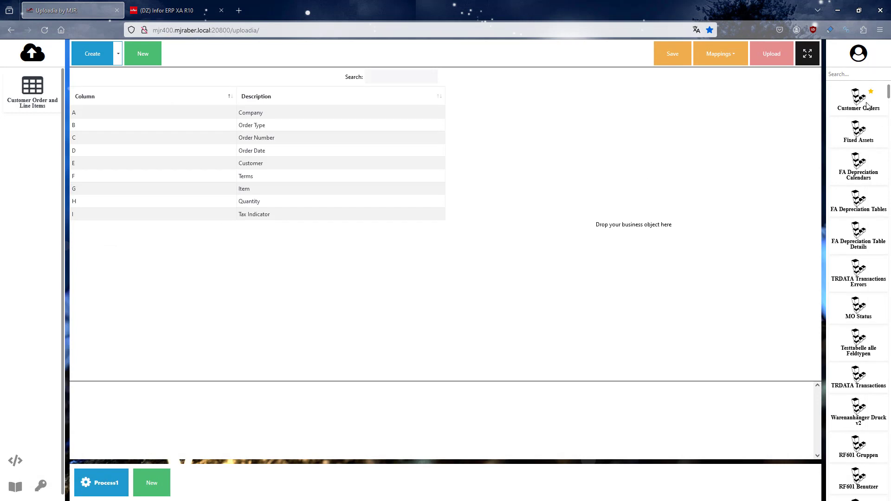
pyautogui.click(859, 76)
pyautogui.write('custo')
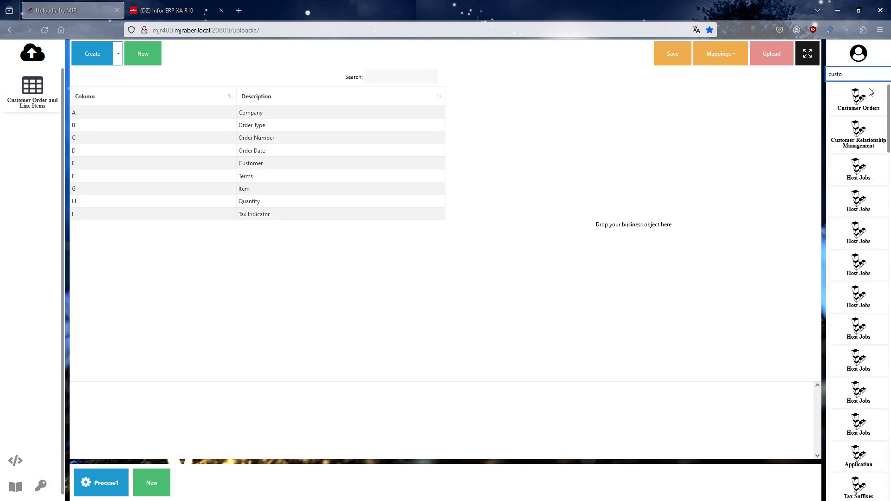
pyautogui.moveTo(858, 97); pyautogui.dragTo(592, 146)
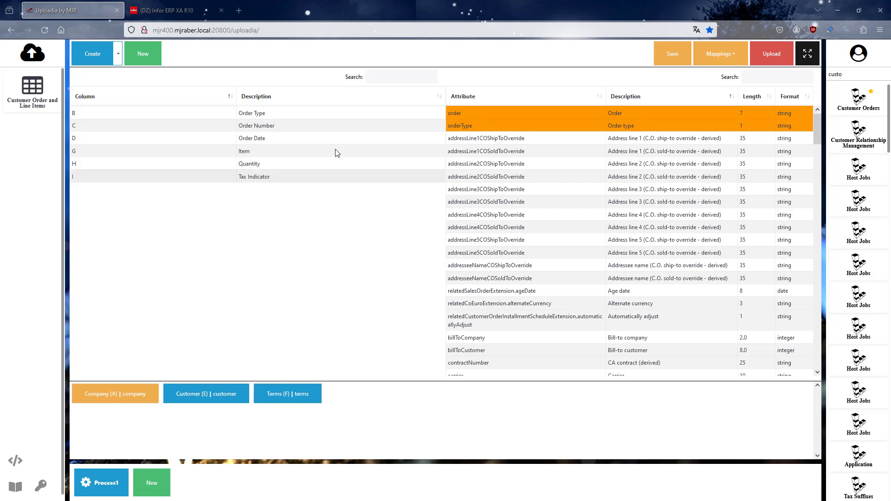
# Map Order Type to orderType, Order Number to order, and Order Date to orderDate.
pyautogui.moveTo(296, 122); pyautogui.dragTo(474, 129)
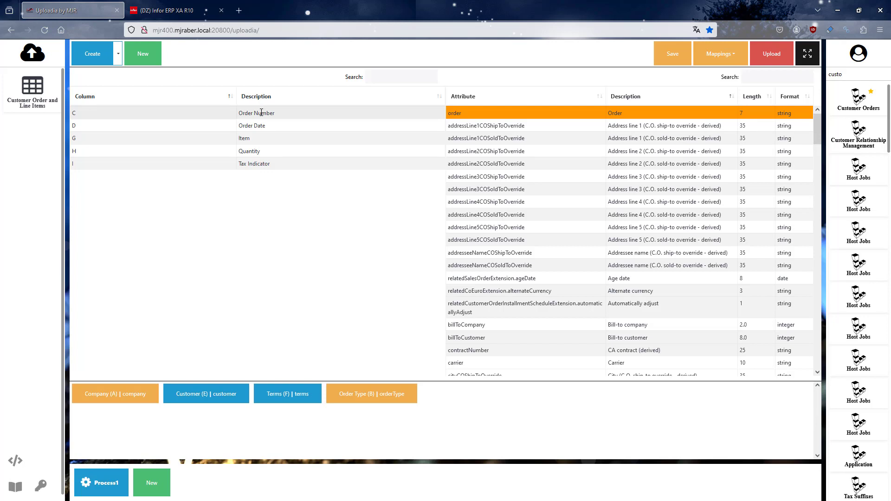
pyautogui.moveTo(261, 112); pyautogui.dragTo(541, 119)
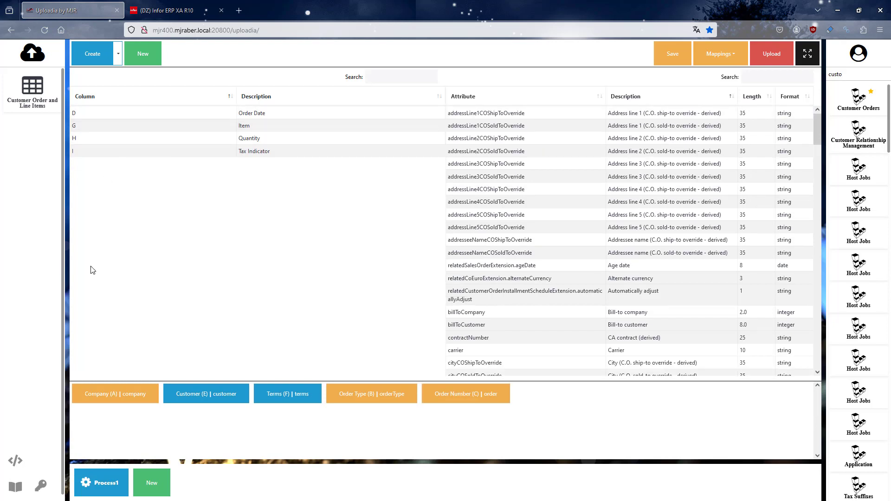
pyautogui.write('date')
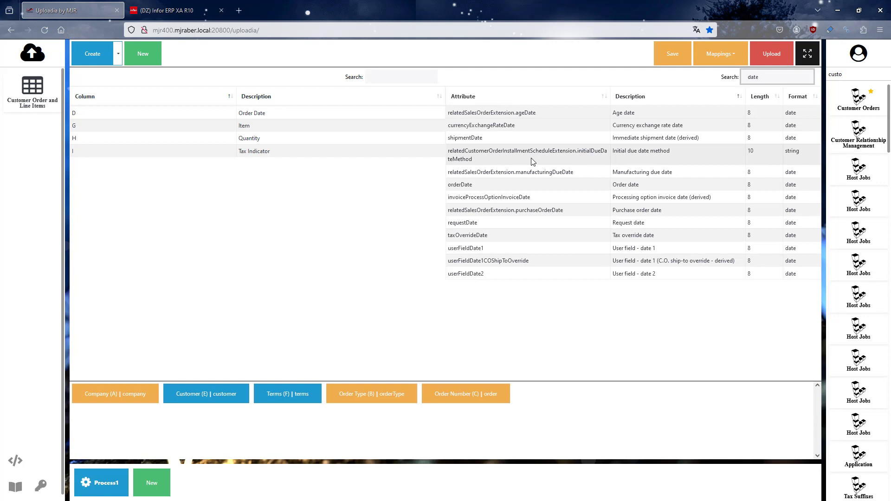
pyautogui.moveTo(486, 187); pyautogui.dragTo(281, 117)
# Create a new mapping and load C.O. Line Items, found by searching 'customer order line'.
pyautogui.click(151, 58)
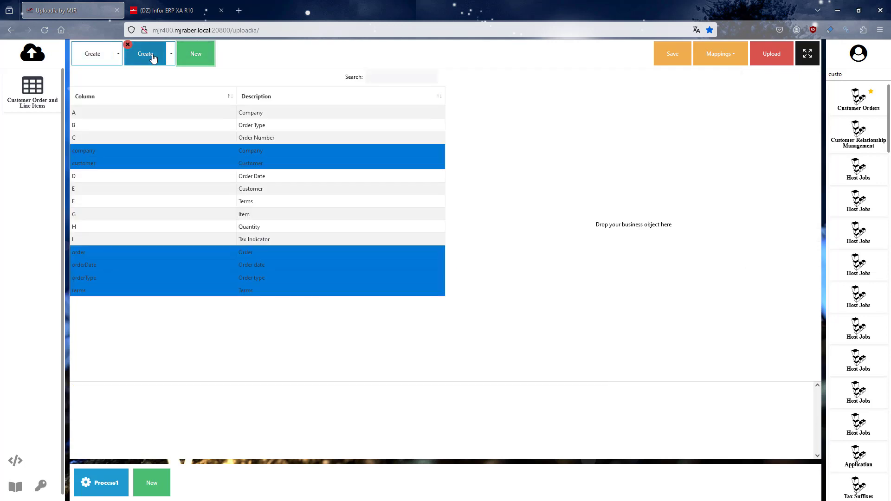
pyautogui.click(852, 75)
pyautogui.write('mer order ')
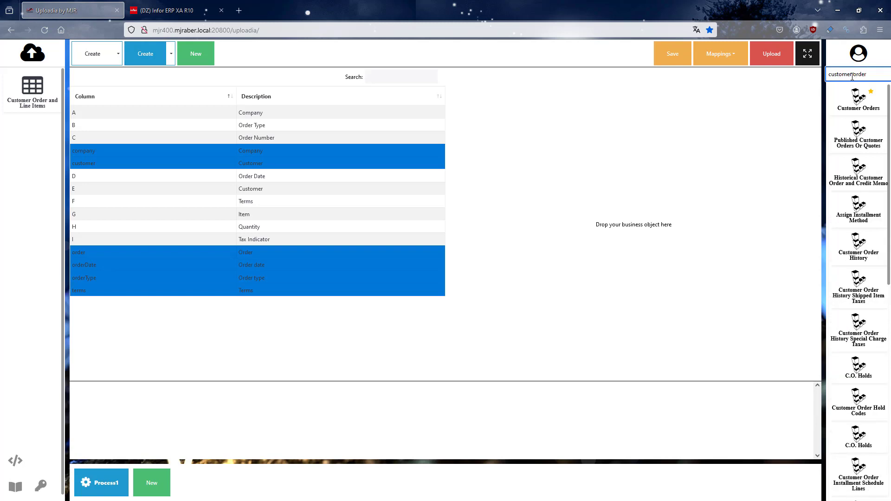
pyautogui.write('line')
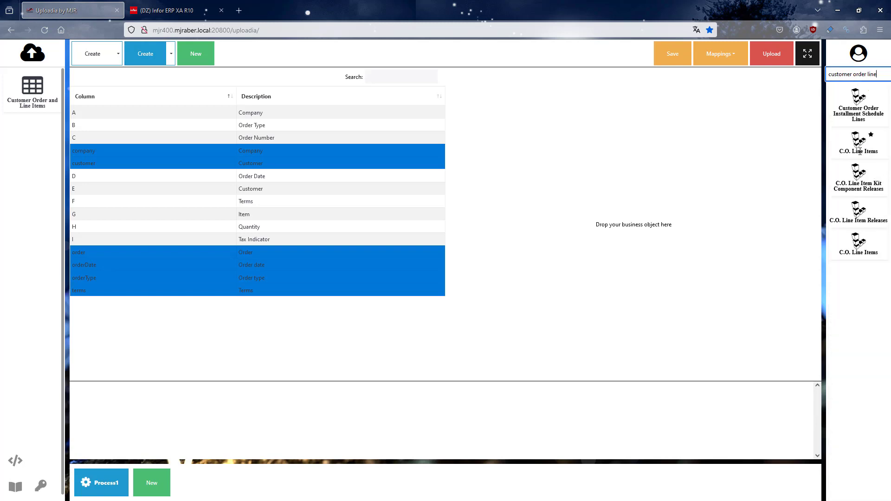
pyautogui.moveTo(859, 141); pyautogui.dragTo(627, 153)
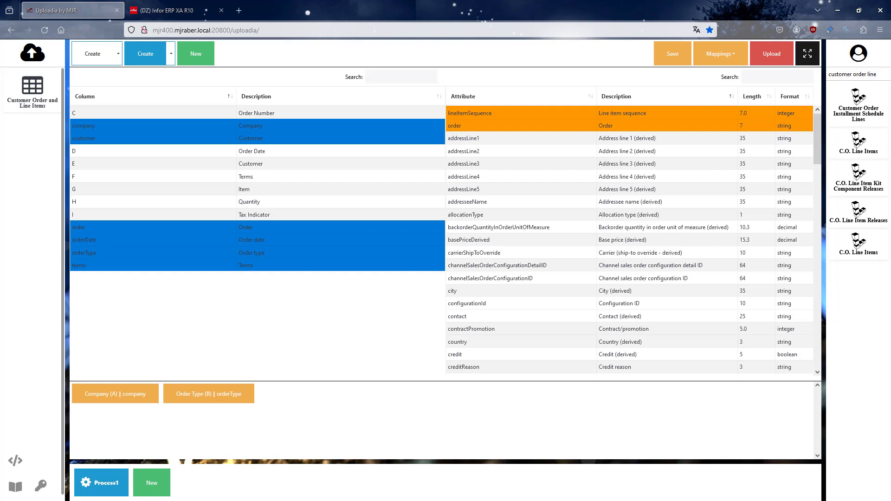
# Map order to order, Item to internalItem, Quantity to orderQuantityInOrderUnitOfMeasure, Tax Indicator to taxIndicator.
pyautogui.moveTo(464, 125); pyautogui.dragTo(245, 229)
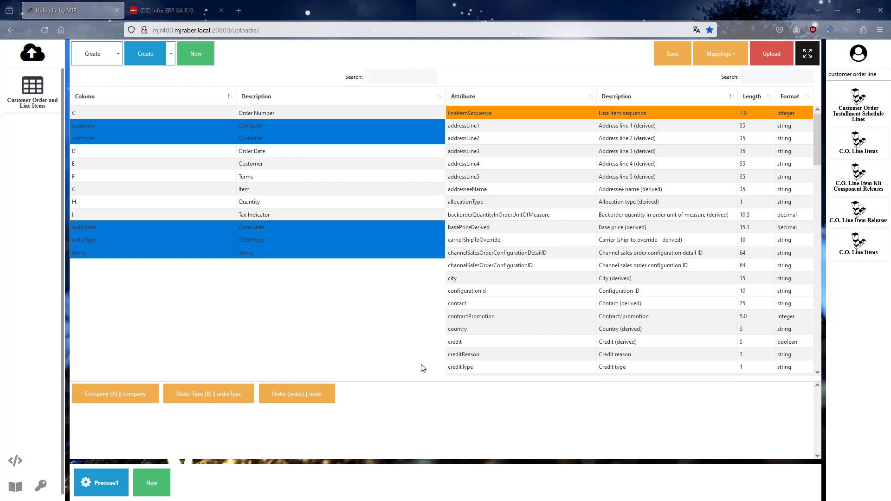
pyautogui.scroll(-10, 511, 279)
pyautogui.moveTo(469, 138); pyautogui.dragTo(255, 196)
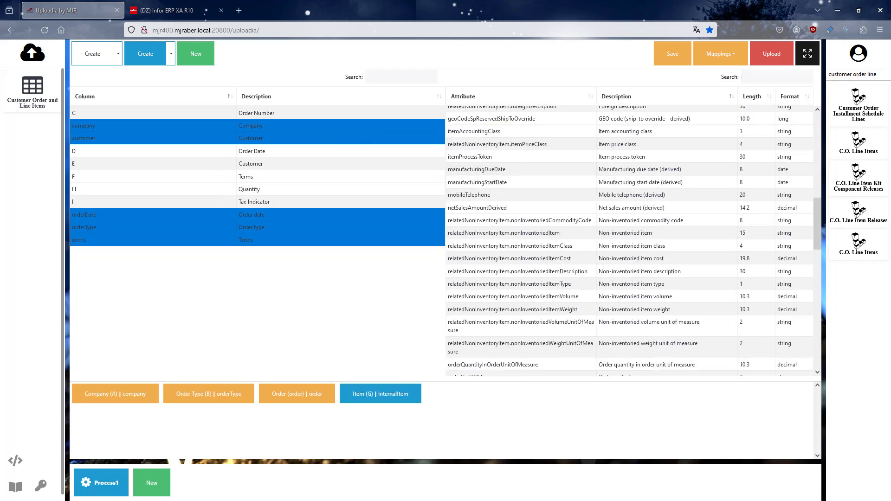
pyautogui.write('quantityinorder')
pyautogui.moveTo(487, 125); pyautogui.dragTo(251, 189)
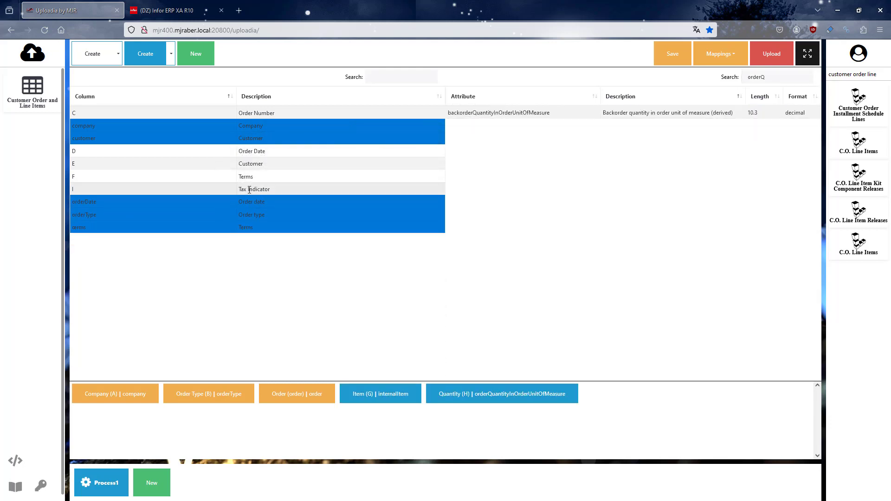
pyautogui.hotkey('ctrl', 'a')
pyautogui.write('tax')
pyautogui.moveTo(460, 150); pyautogui.dragTo(264, 192)
# Save the line-item mapping, dismiss the name prompt, and upload the ten order lines.
pyautogui.click(682, 56)
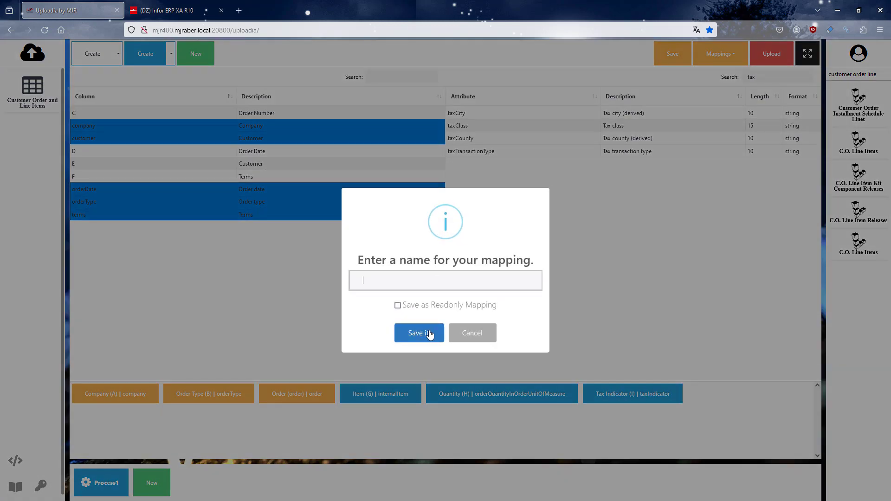
pyautogui.click(473, 333)
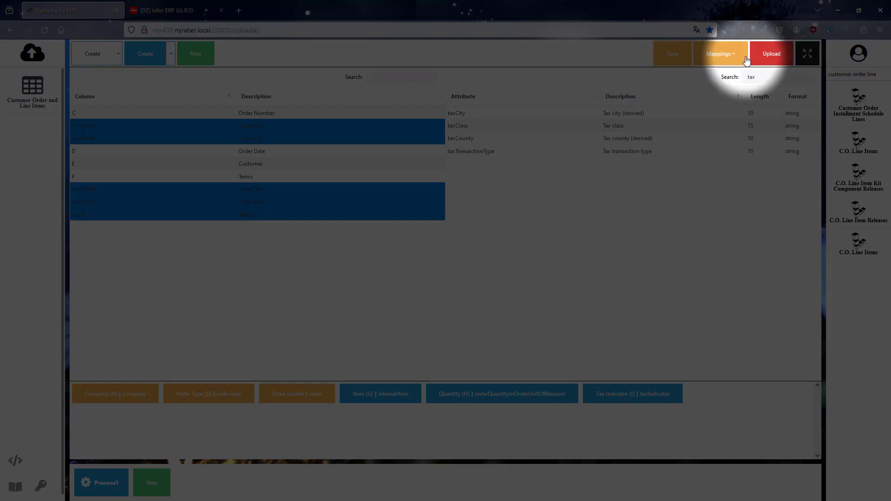
pyautogui.click(760, 59)
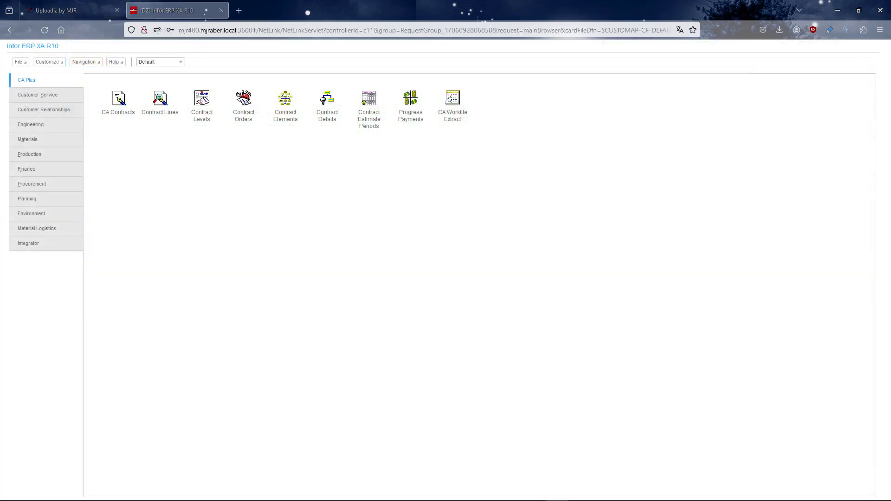
# In Customer Service, open Customer Orders and Quotes and the new 22.01.2024 order.
pyautogui.click(55, 95)
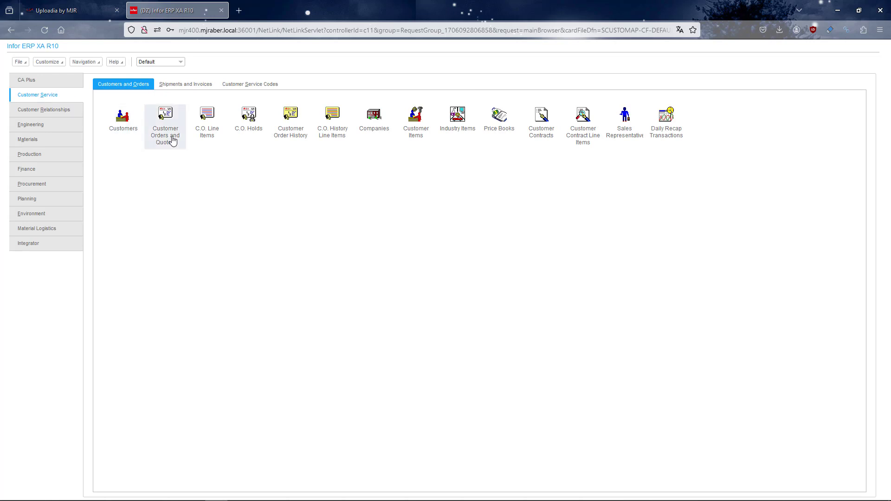
pyautogui.click(170, 136)
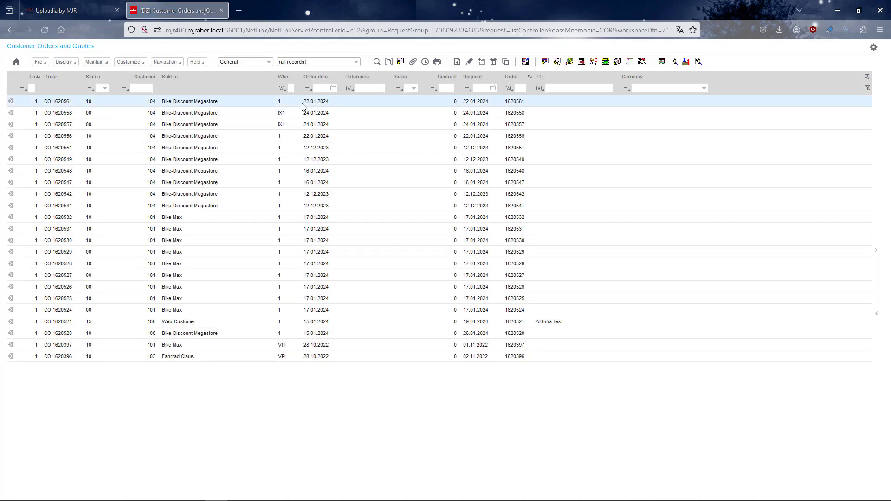
pyautogui.doubleClick(302, 105)
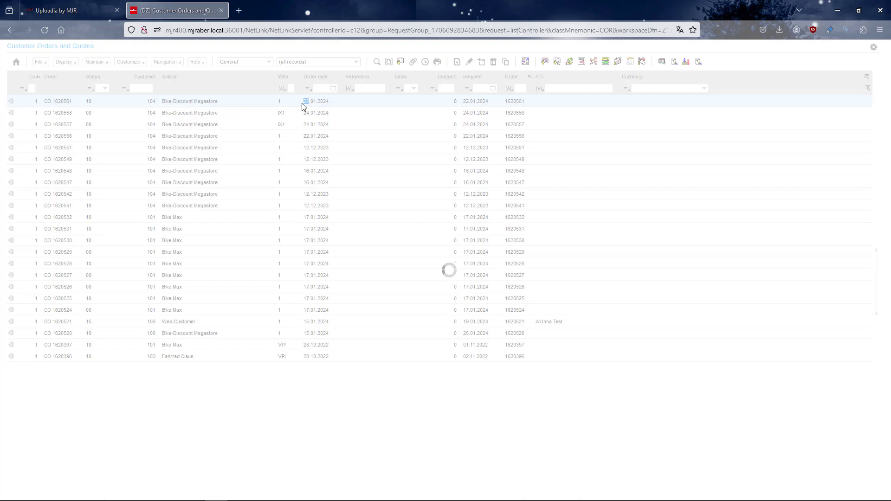